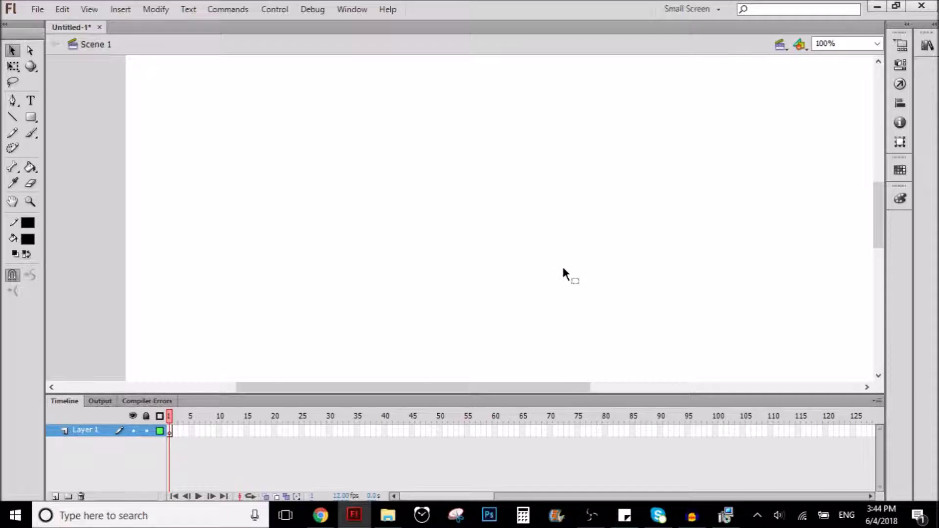
Step: Scroll the stage sideways and paint a long black U-shaped stroke with the Brush tool
drag(495, 381, 522, 381)
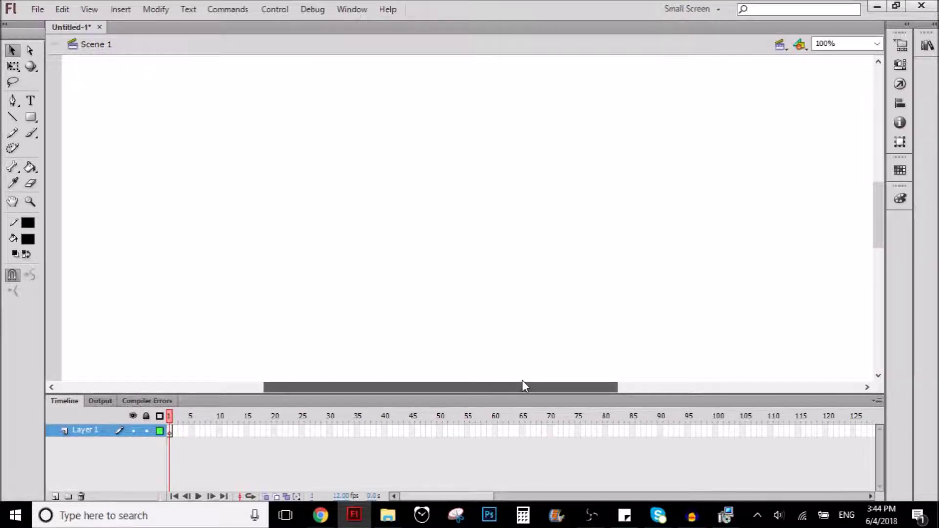
drag(521, 380, 552, 381)
click(32, 134)
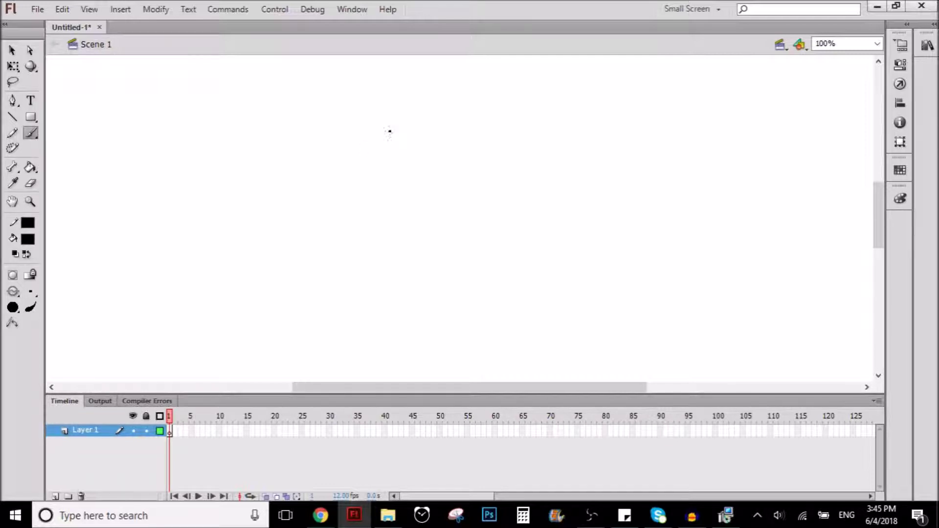
mouse_move(340, 129)
mouse_down()
mouse_move(351, 262)
mouse_move(514, 299)
mouse_move(565, 287)
mouse_move(465, 287)
mouse_move(379, 254)
mouse_move(341, 114)
mouse_up()
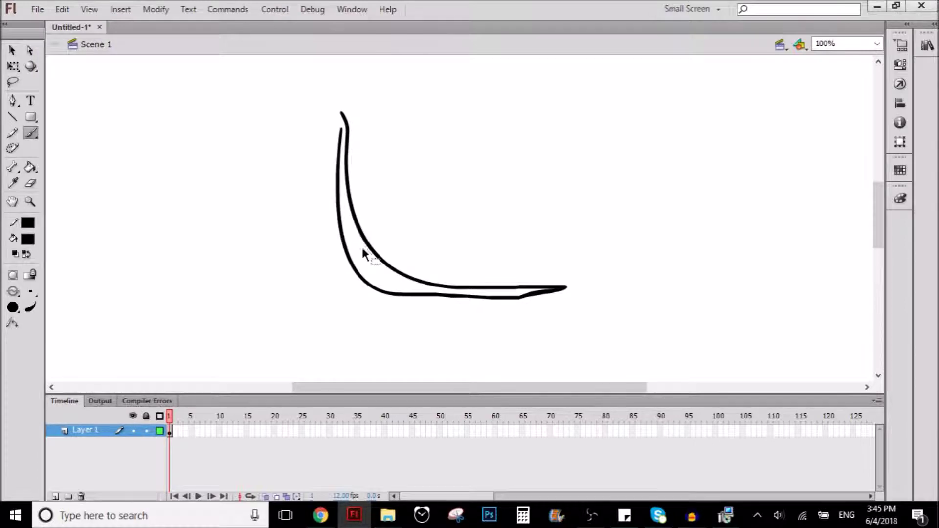
Step: Undo the U stroke, brush a practice smile curve and an arch, then undo both
key(ctrl+z)
drag(240, 240, 559, 243)
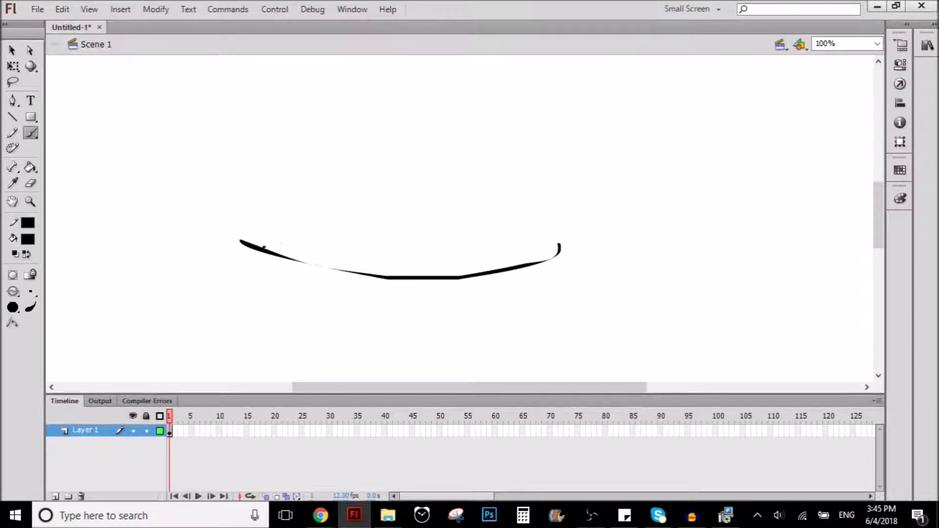
mouse_move(240, 239)
mouse_down()
mouse_move(316, 222)
mouse_move(528, 230)
mouse_up()
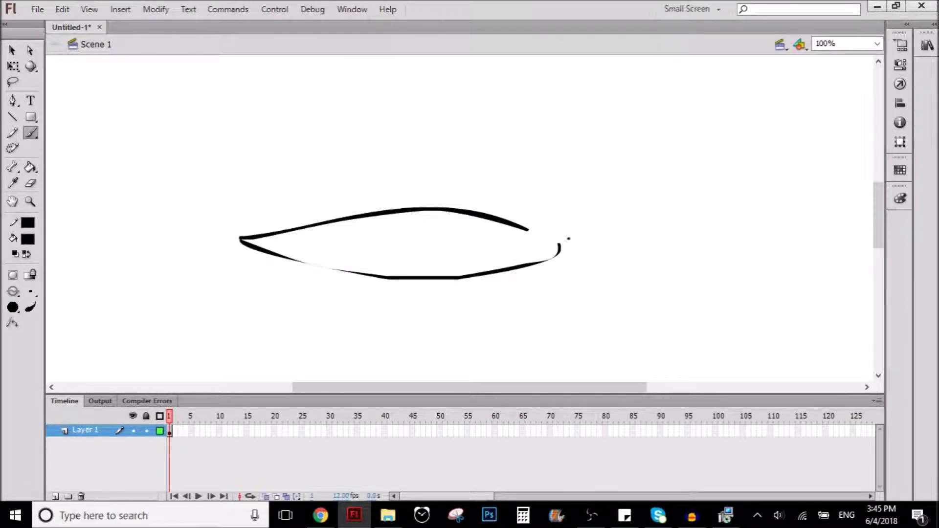
key(ctrl+z)
key(ctrl+z)
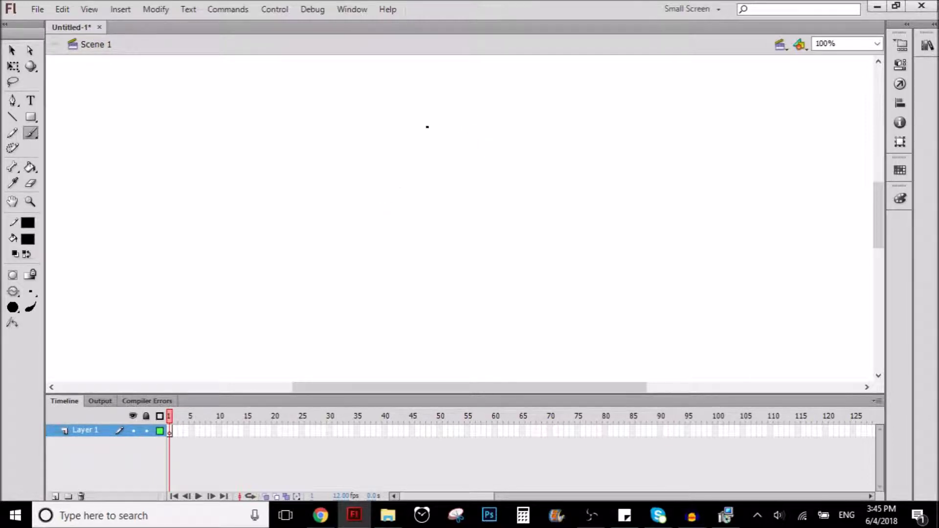
Step: Brush the oval face outline and an eyebrow
mouse_move(471, 175)
mouse_down()
mouse_move(498, 256)
mouse_move(448, 243)
mouse_up()
mouse_move(464, 108)
mouse_down()
mouse_move(384, 328)
mouse_move(571, 239)
mouse_move(456, 106)
mouse_up()
mouse_move(409, 177)
mouse_down()
mouse_move(539, 180)
mouse_move(516, 209)
mouse_move(447, 194)
mouse_move(407, 204)
mouse_move(457, 198)
mouse_up()
Step: Add the eye outlines, a pupil dot, the nose and the mouth with its upper lip
click(520, 201)
click(434, 201)
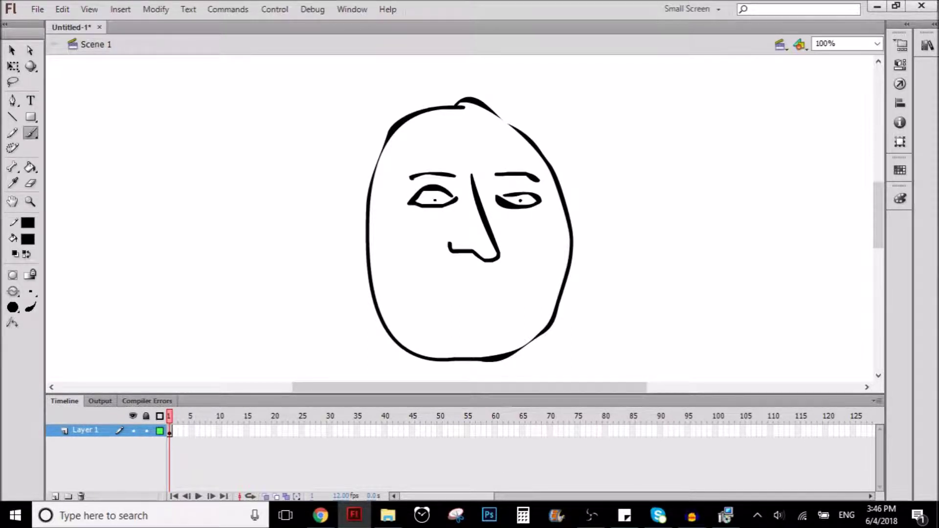
mouse_move(444, 305)
mouse_down()
mouse_move(495, 299)
mouse_move(448, 311)
mouse_move(521, 310)
mouse_move(449, 314)
mouse_up()
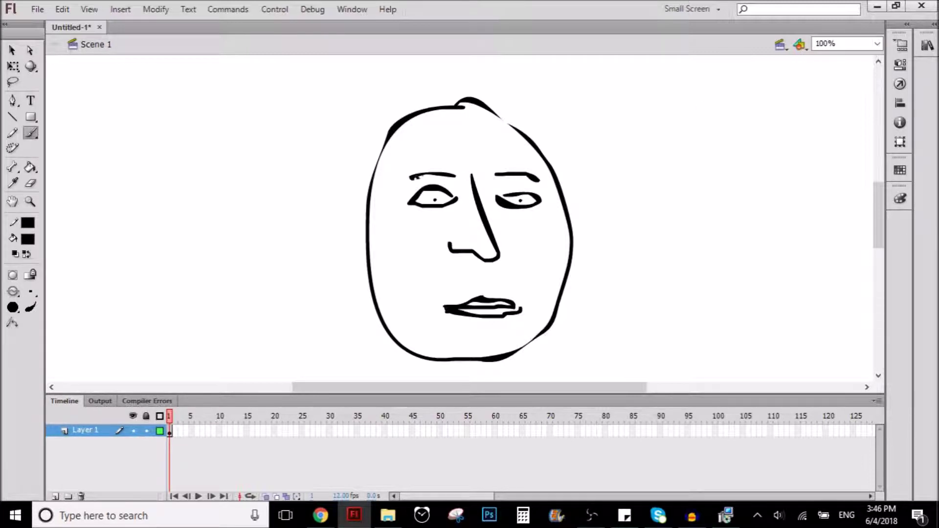
Step: Attempt a lasso selection around the left eyebrow, then return to the Brush tool
click(12, 83)
mouse_move(417, 159)
mouse_down()
mouse_move(396, 177)
mouse_move(465, 180)
mouse_move(461, 158)
mouse_move(418, 152)
mouse_up()
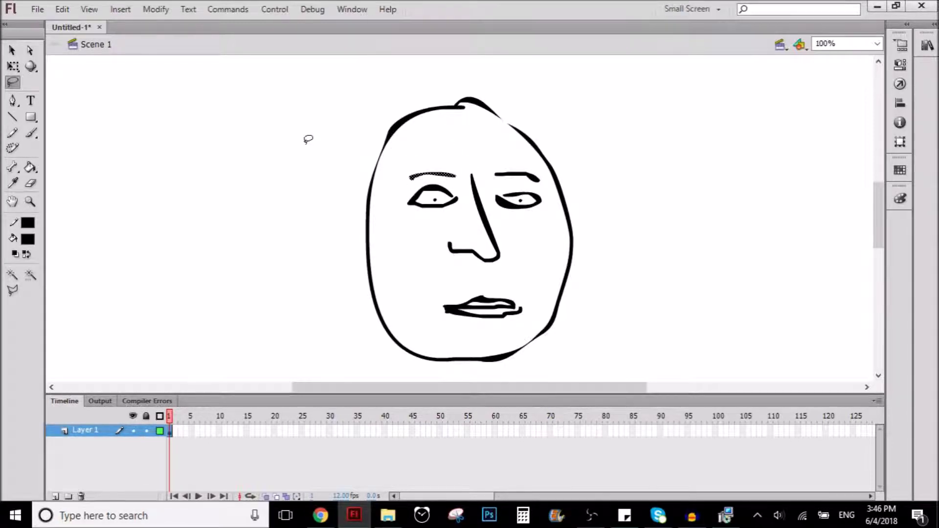
click(308, 140)
click(31, 132)
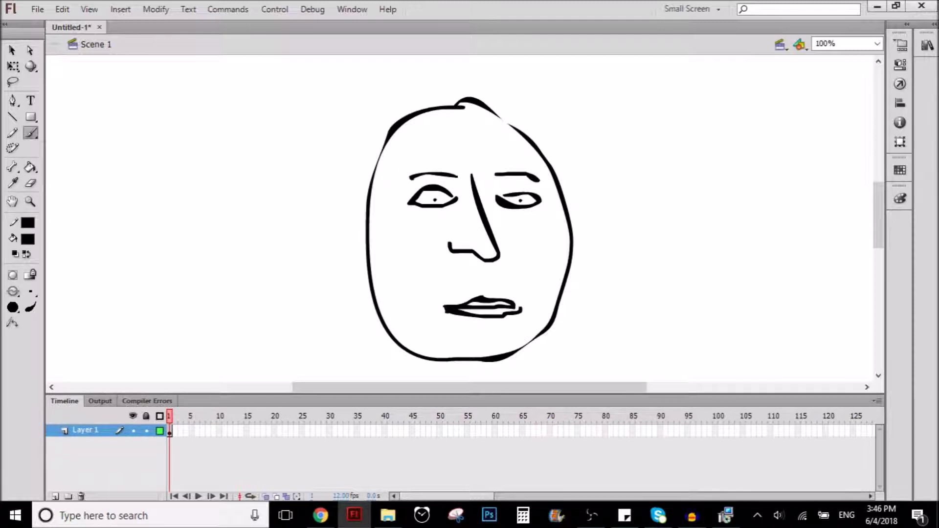
Step: Magnify the stage to 400%
click(876, 43)
click(831, 118)
scroll(398, 126, up, 3)
scroll(451, 227, down, 1)
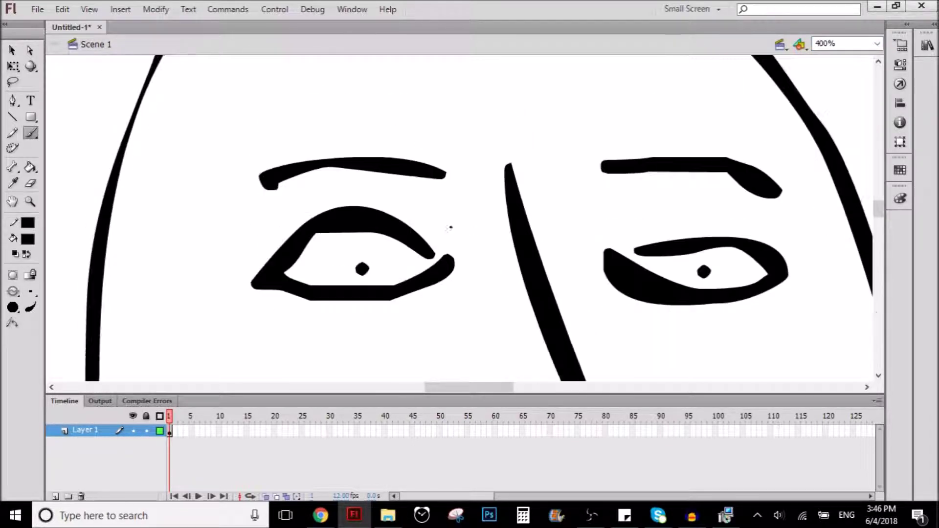
Step: Box-select the left eyebrow with the Selection tool and delete it, keeping 400% zoom
click(12, 51)
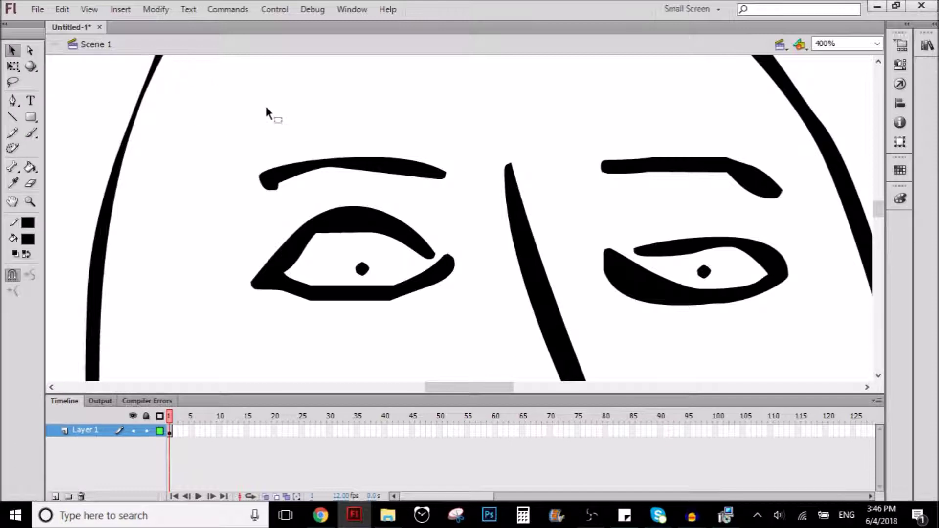
mouse_move(240, 119)
mouse_down()
mouse_move(335, 188)
mouse_move(465, 201)
mouse_up()
key(Delete)
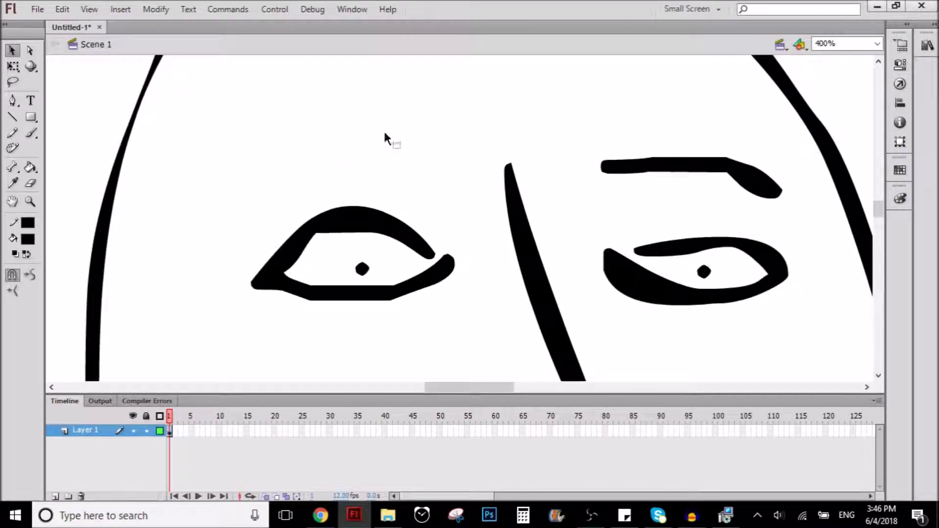
click(877, 43)
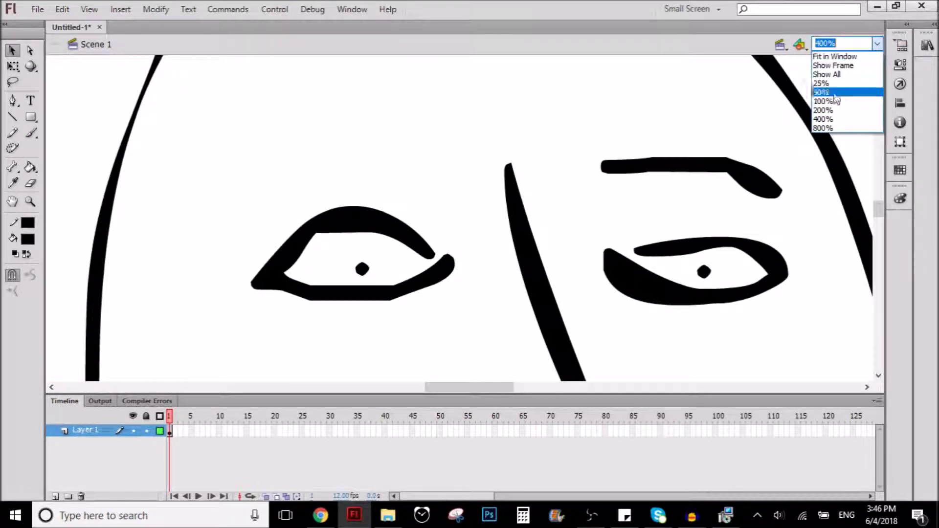
click(831, 121)
scroll(585, 167, down, 3)
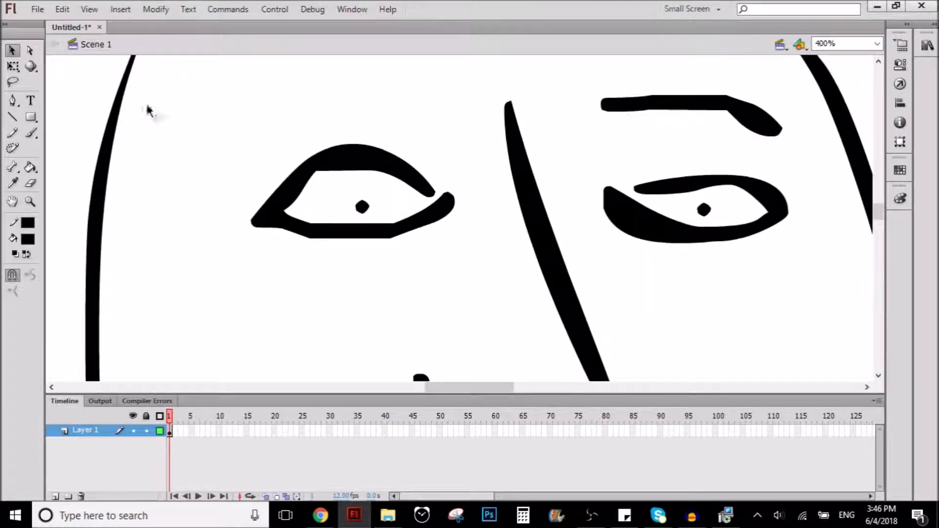
Step: Brush a closed outline for the new left eyebrow and fill it black with the Paint Bucket
click(31, 136)
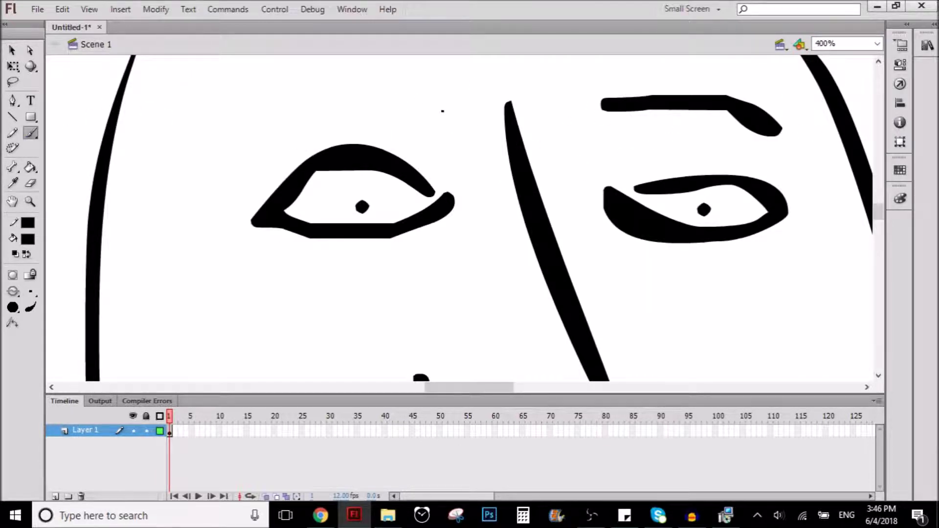
mouse_move(440, 108)
mouse_down()
mouse_move(430, 126)
mouse_move(346, 119)
mouse_move(250, 169)
mouse_move(332, 112)
mouse_move(391, 96)
mouse_move(433, 98)
mouse_move(443, 123)
mouse_up()
click(30, 167)
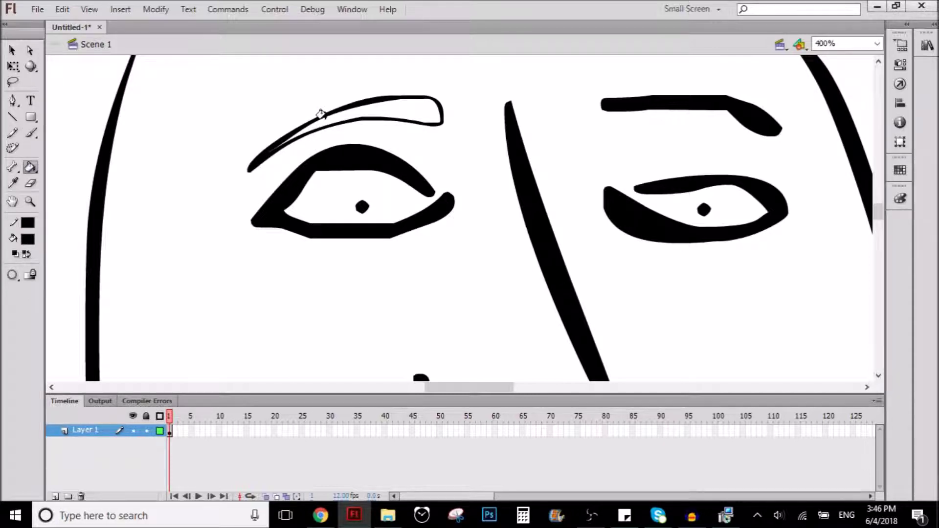
click(352, 110)
click(30, 133)
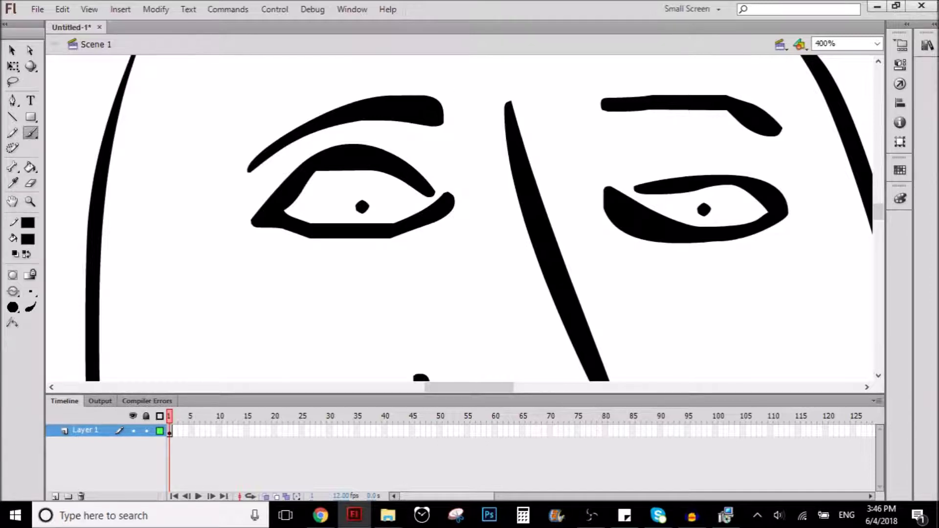
Step: Zoom out to 200%, then back to 100% to view the whole face
click(876, 44)
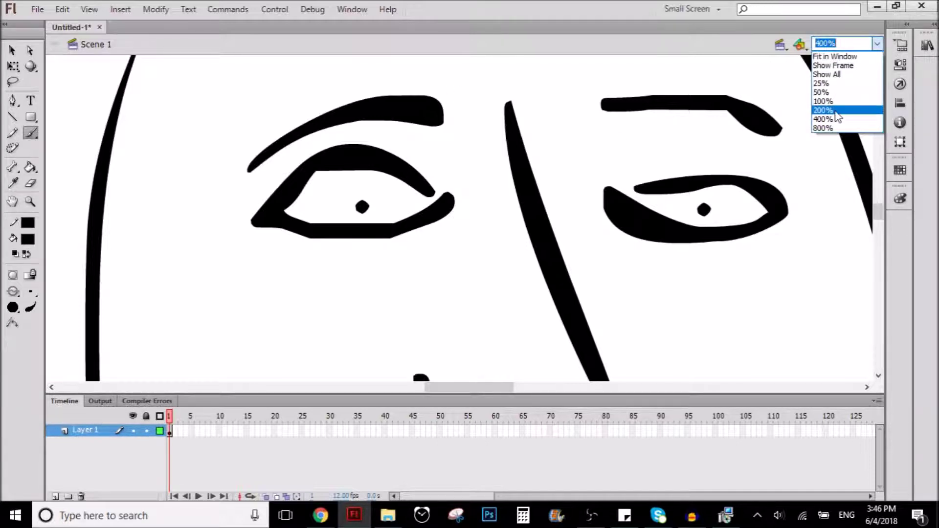
click(835, 108)
scroll(738, 180, down, 3)
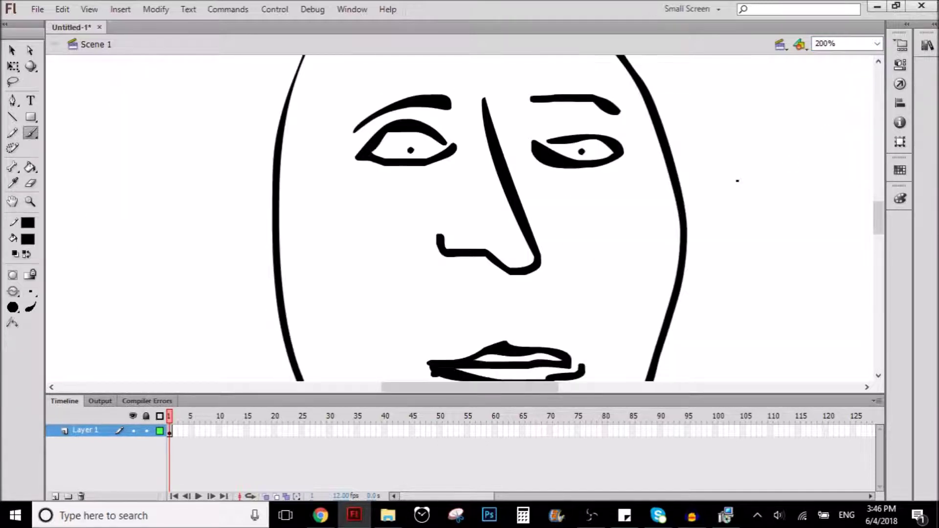
click(876, 44)
click(831, 98)
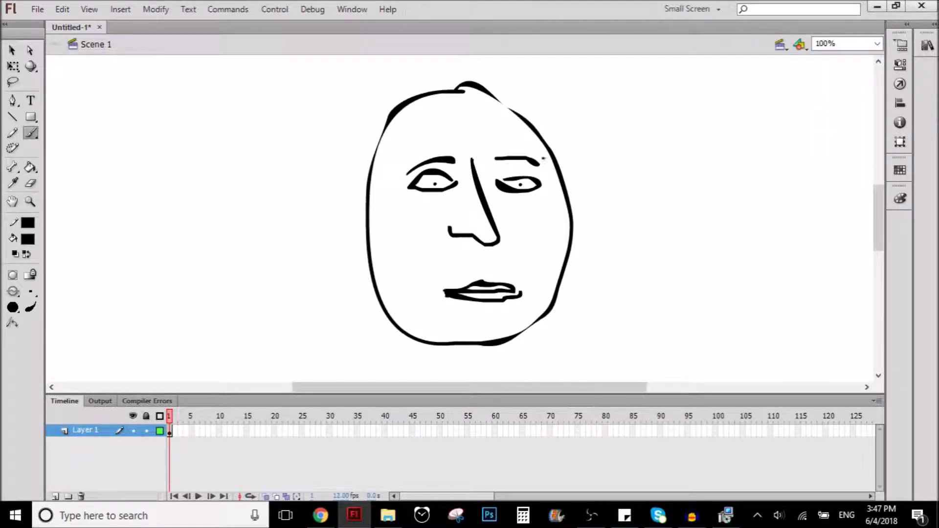